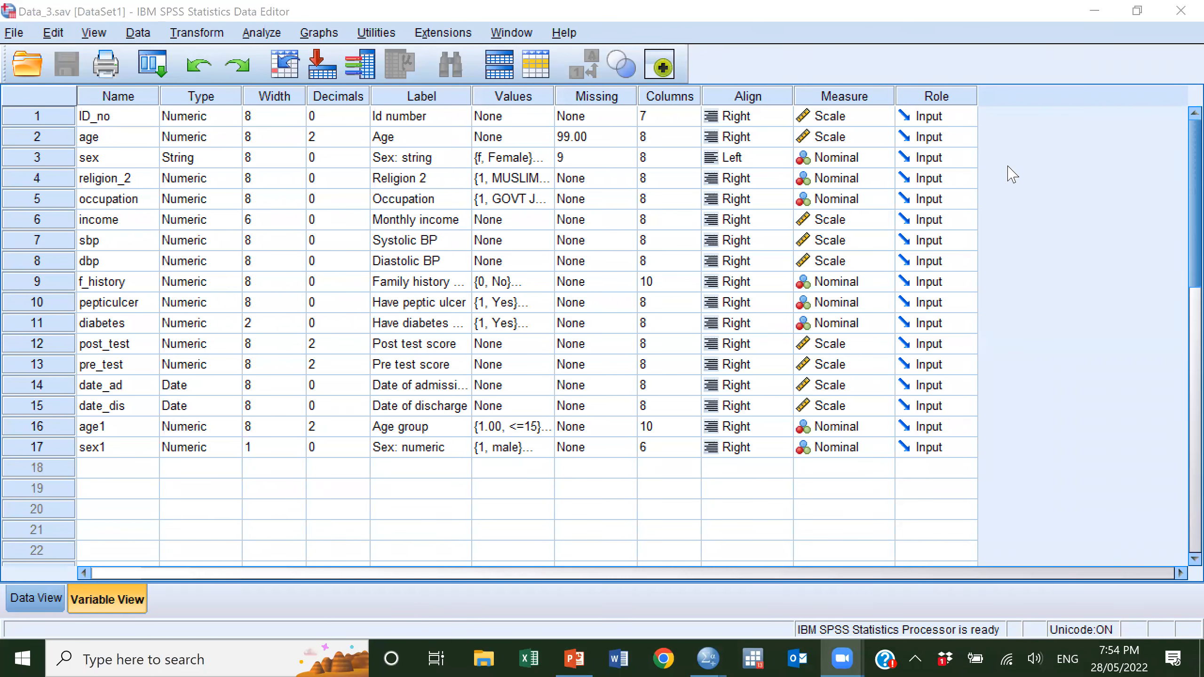
scroll(1008, 176, down, 2)
scroll(1010, 180, up, 2)
click(1038, 199)
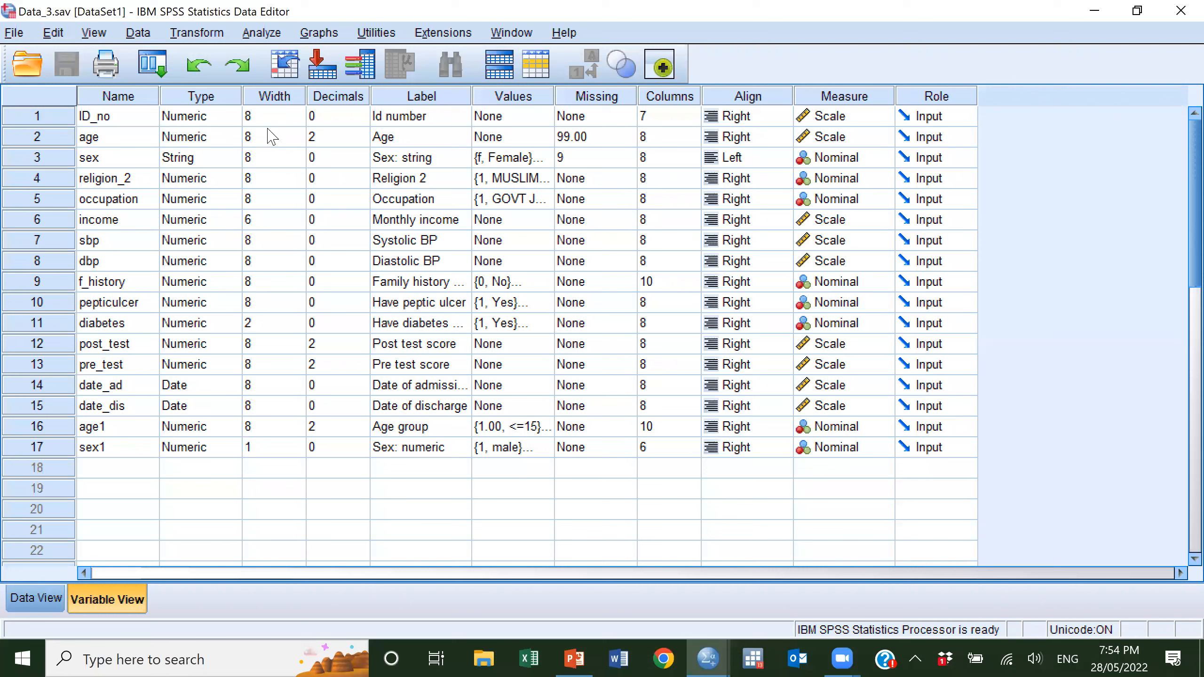
Open the Bivariate Correlations analysis and show its available variables by name instead of by label.
click(262, 33)
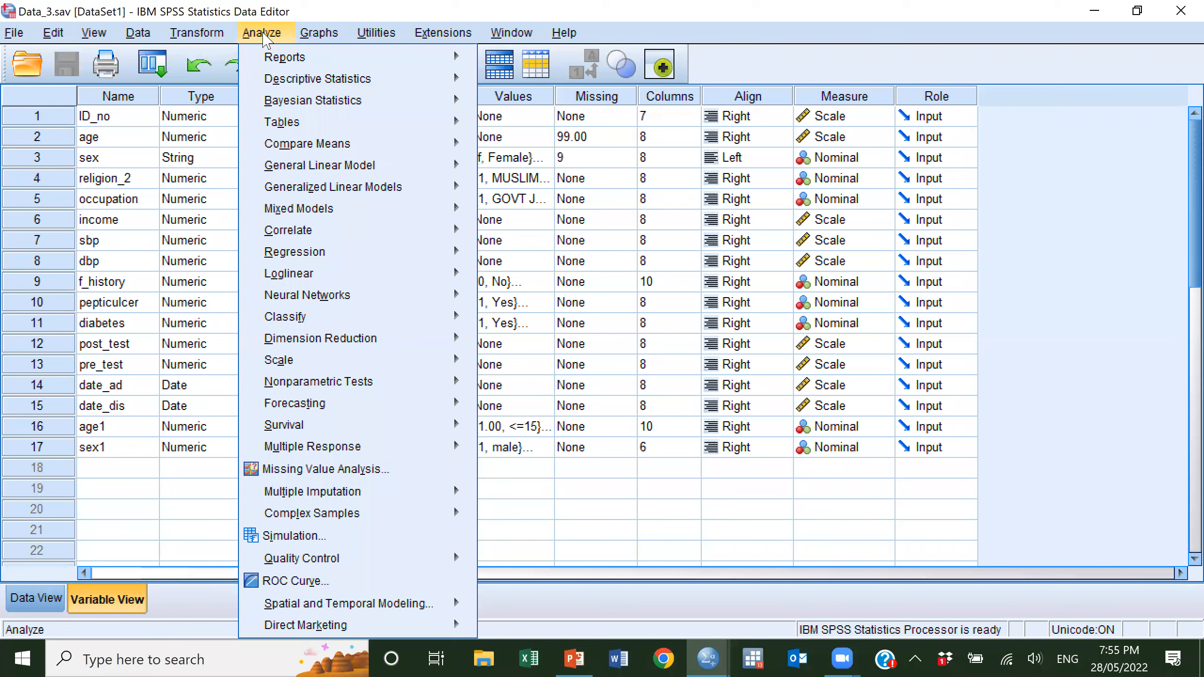
mouse_move(299, 287)
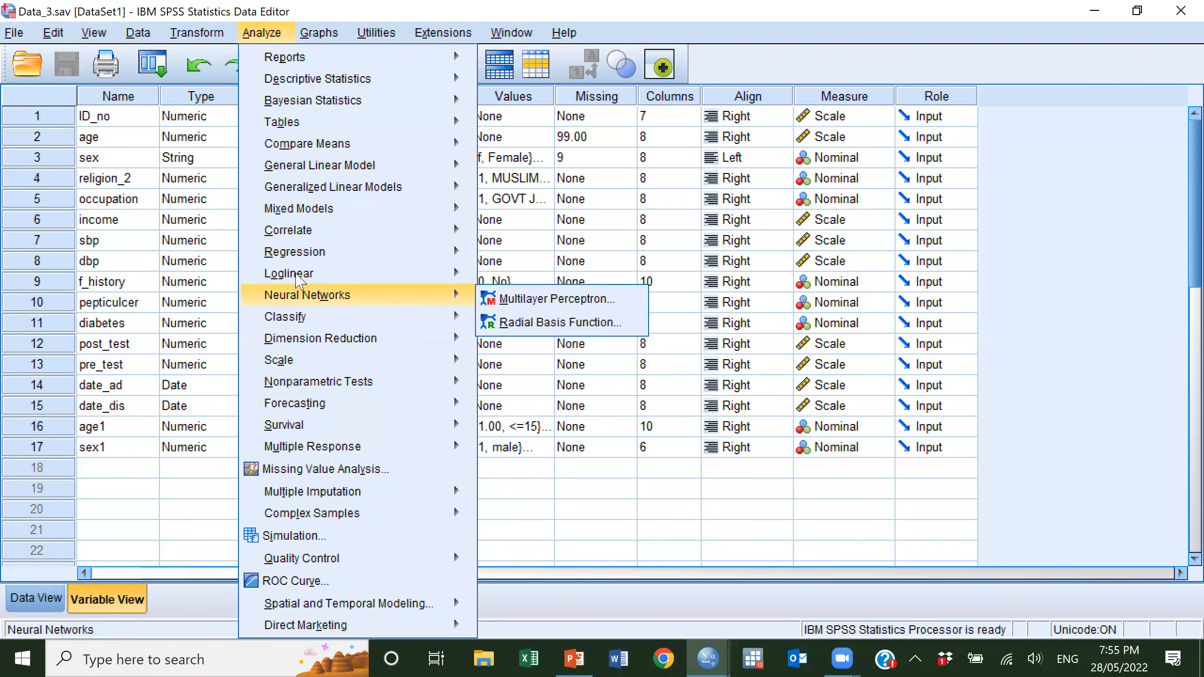
mouse_move(290, 230)
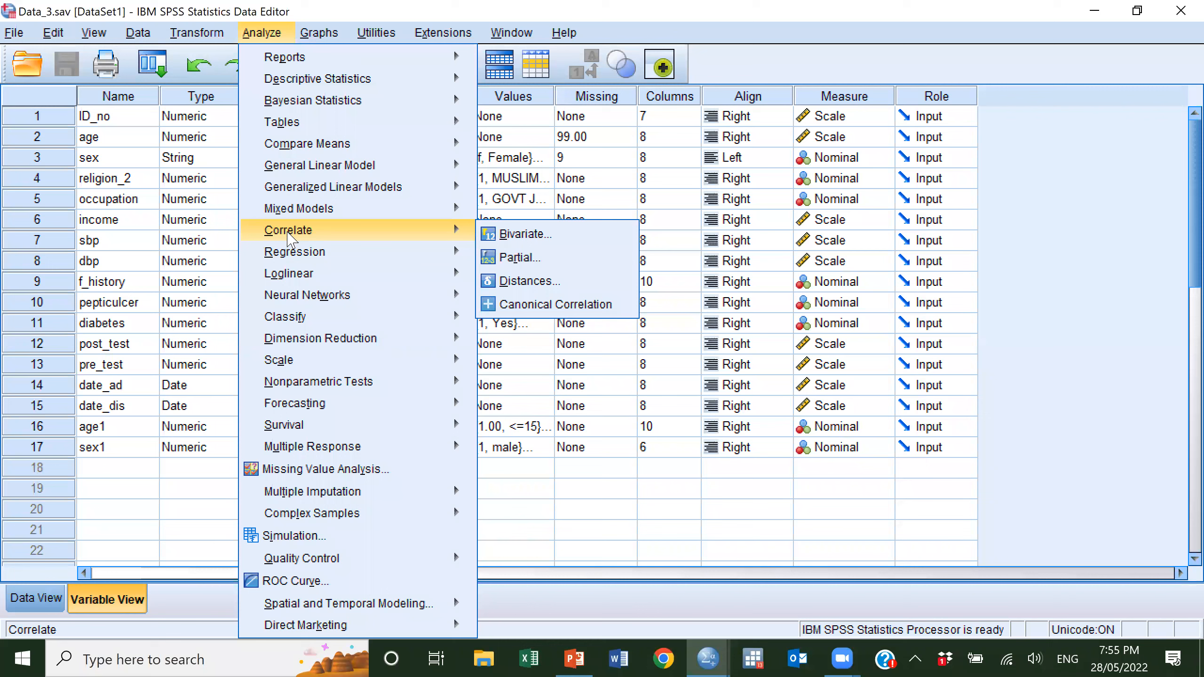
click(526, 239)
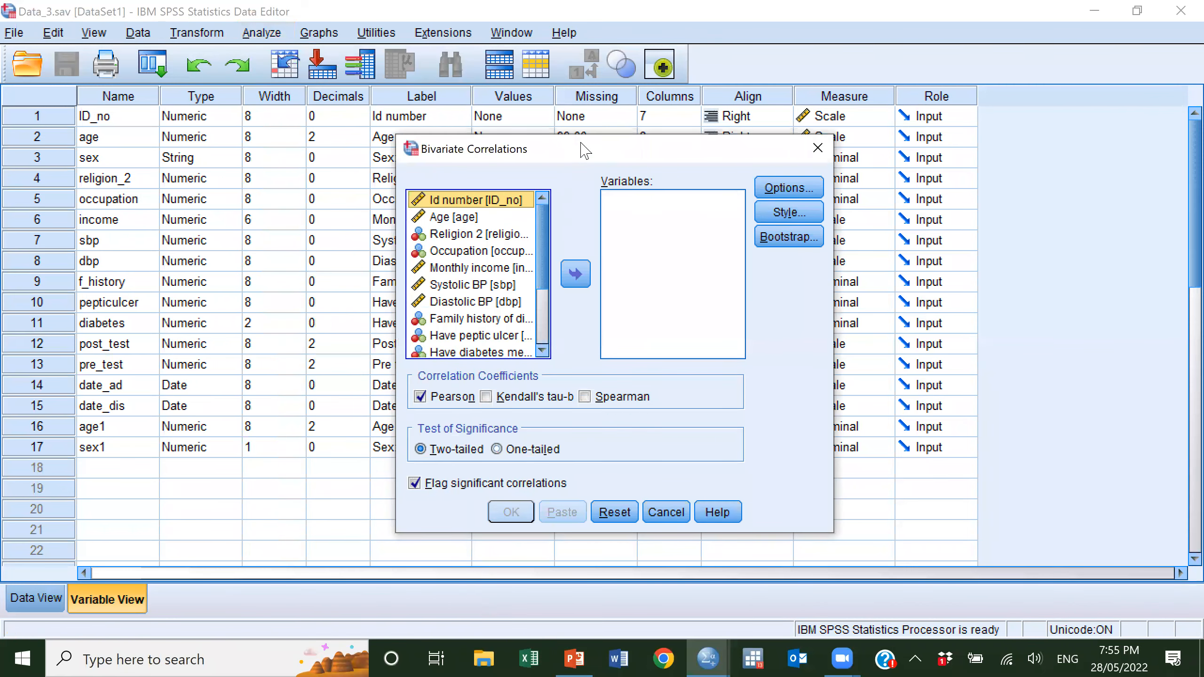
drag(513, 153, 486, 123)
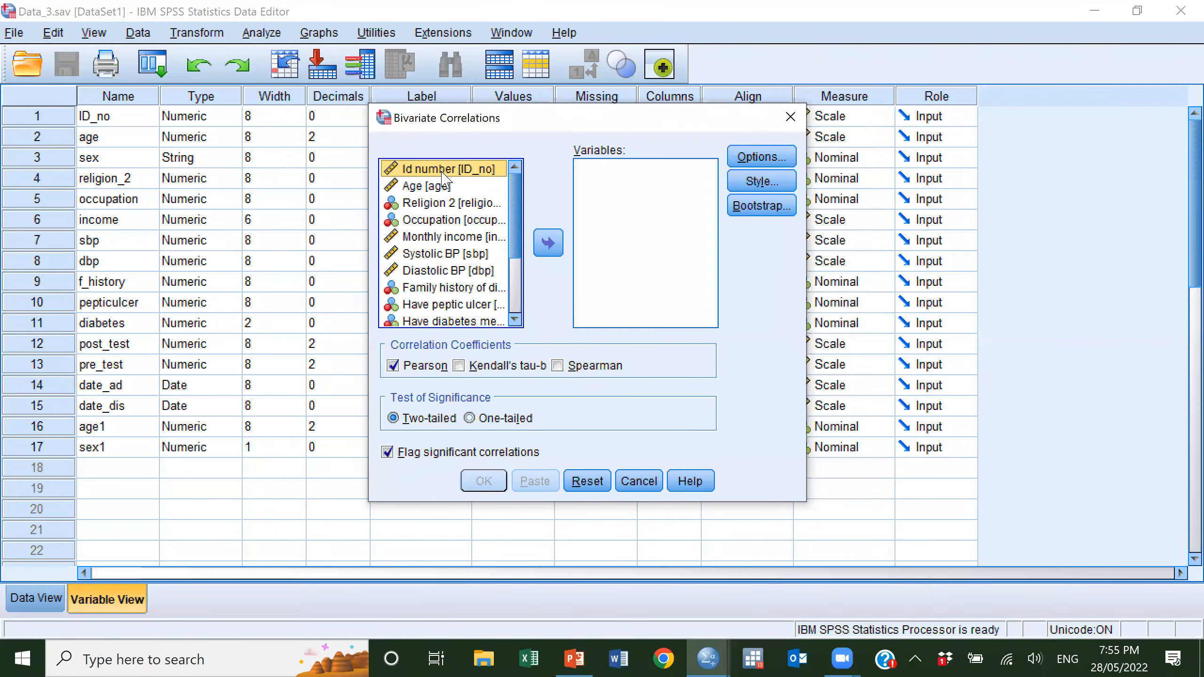
right_click(443, 174)
click(447, 188)
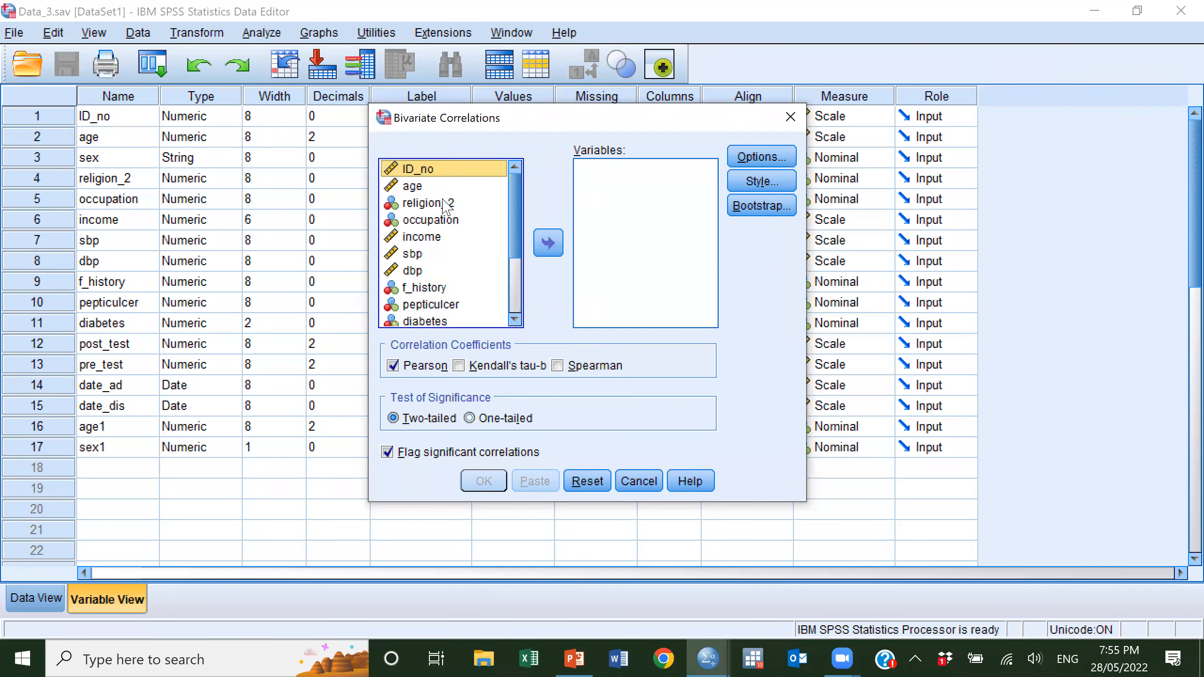
Add sbp and dbp as the two variables to correlate in the bivariate analysis.
click(480, 274)
click(434, 254)
click(549, 247)
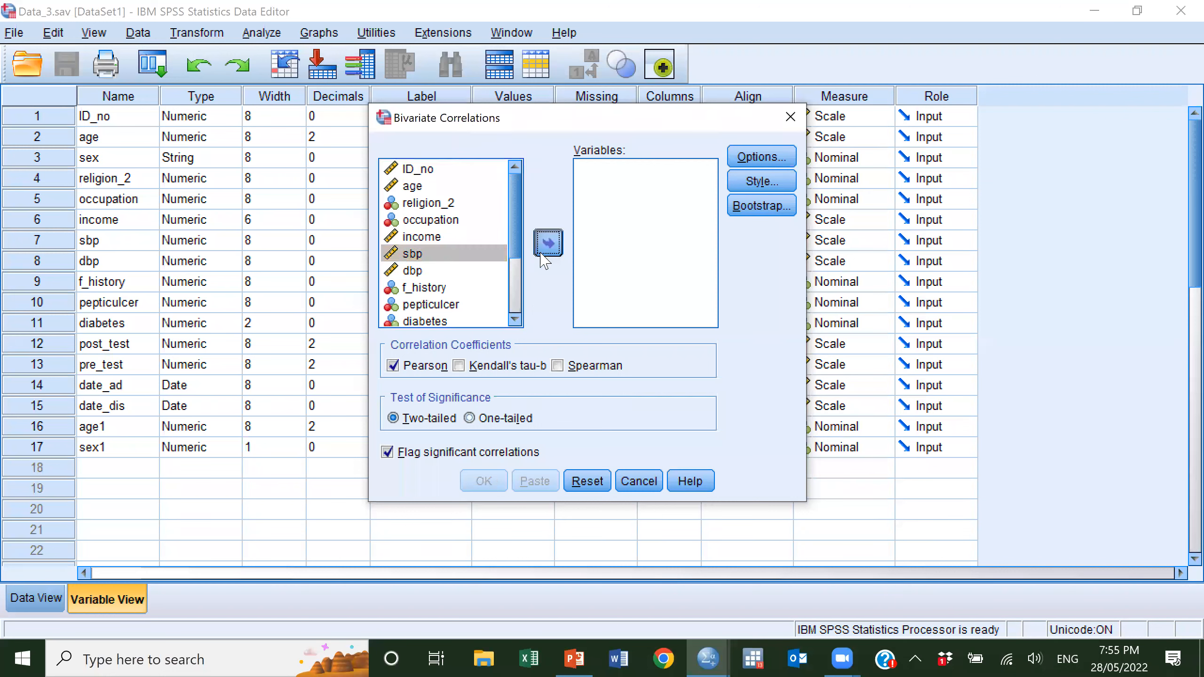
click(418, 257)
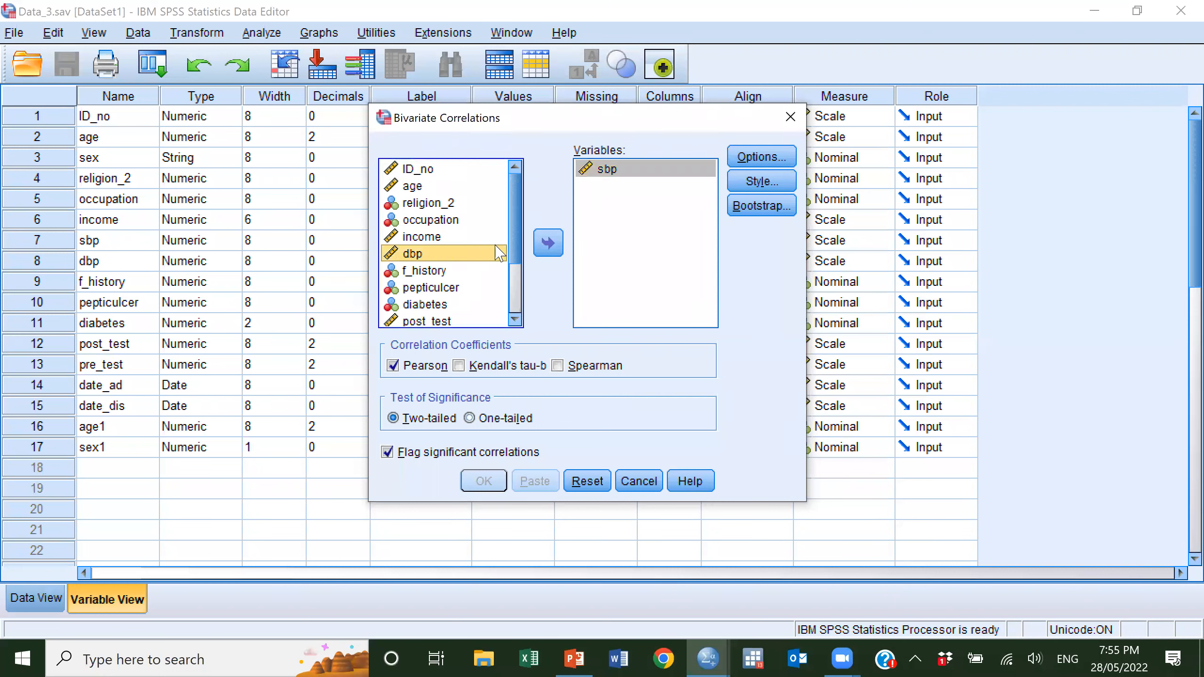
click(551, 244)
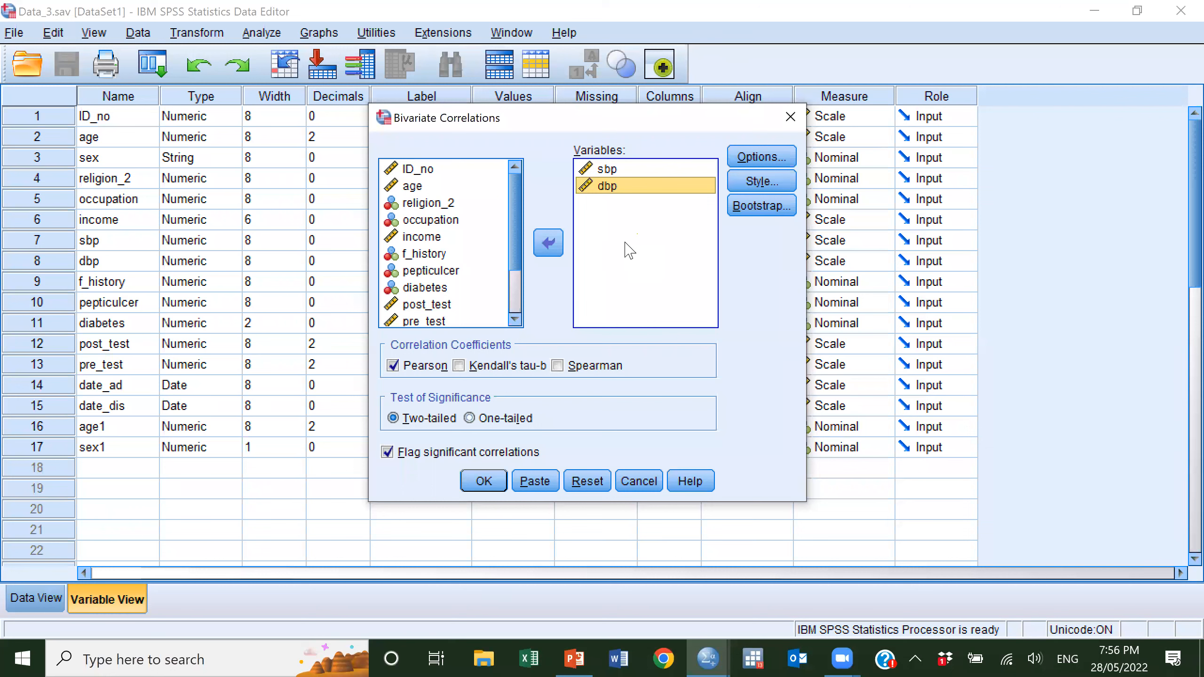
click(625, 195)
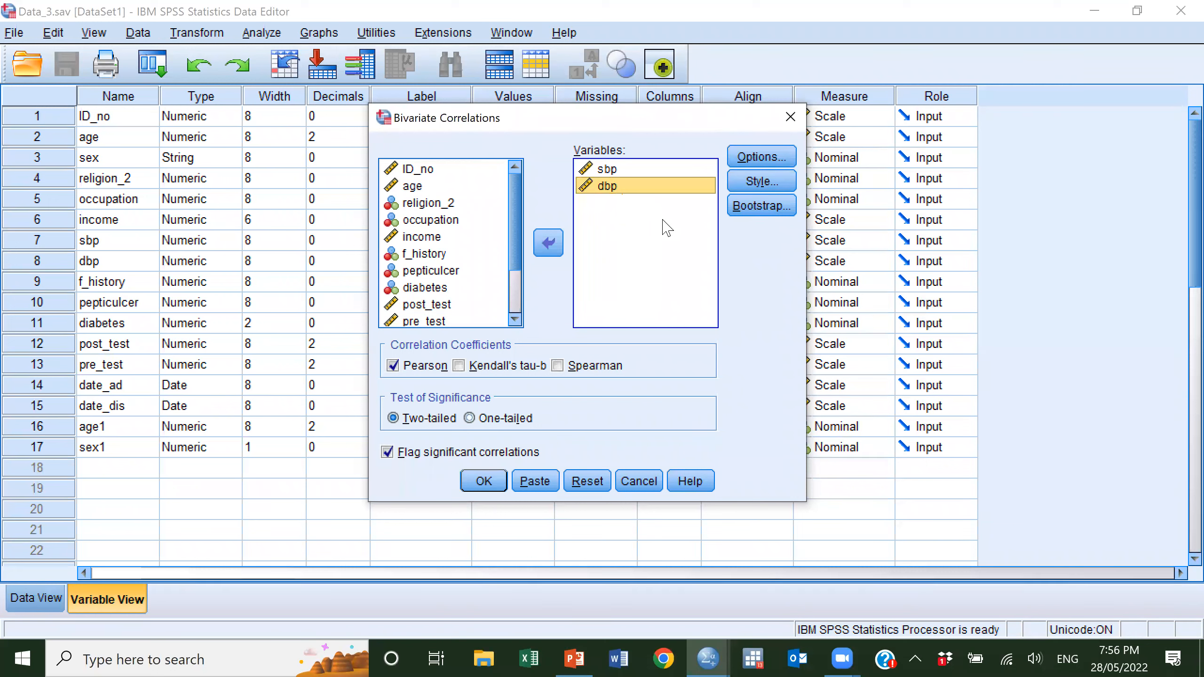
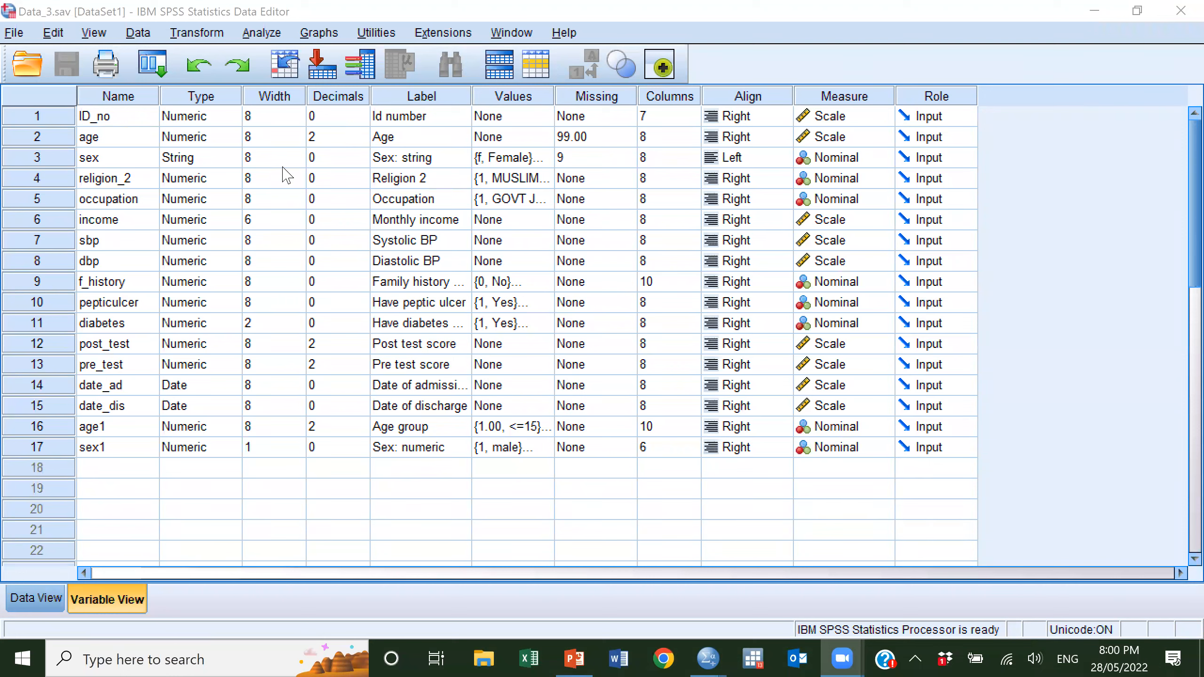
Open the Bivariate Correlations analysis and list the available variables by their names rather than their labels.
click(261, 35)
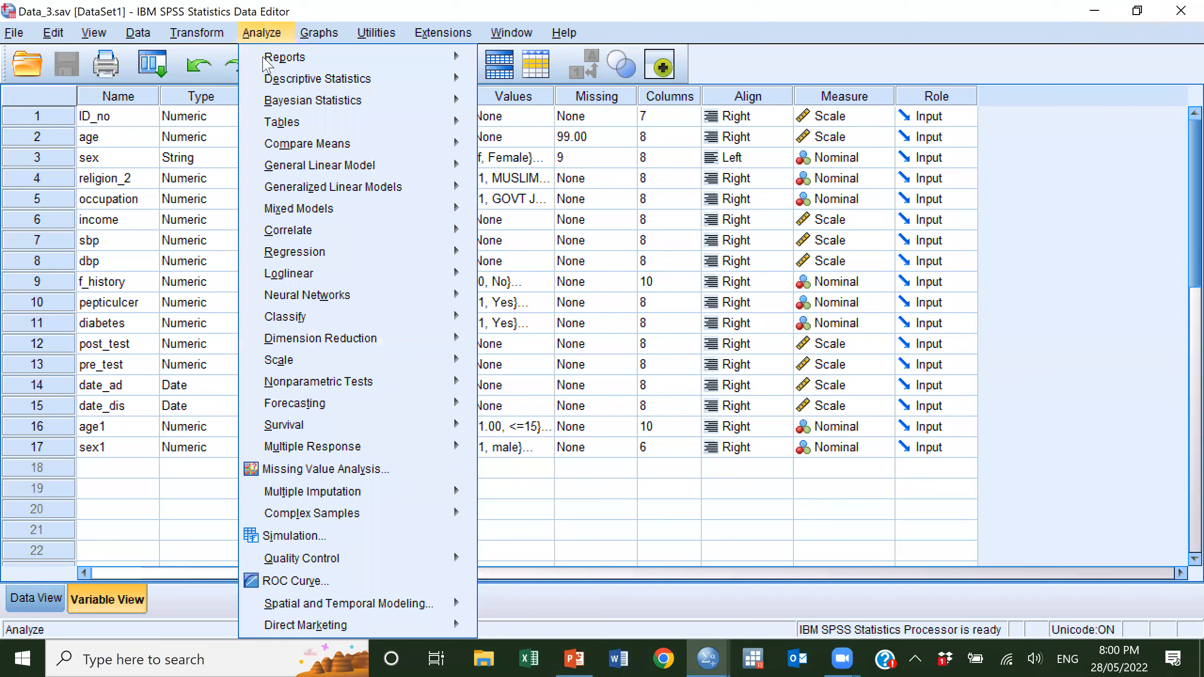
mouse_move(300, 237)
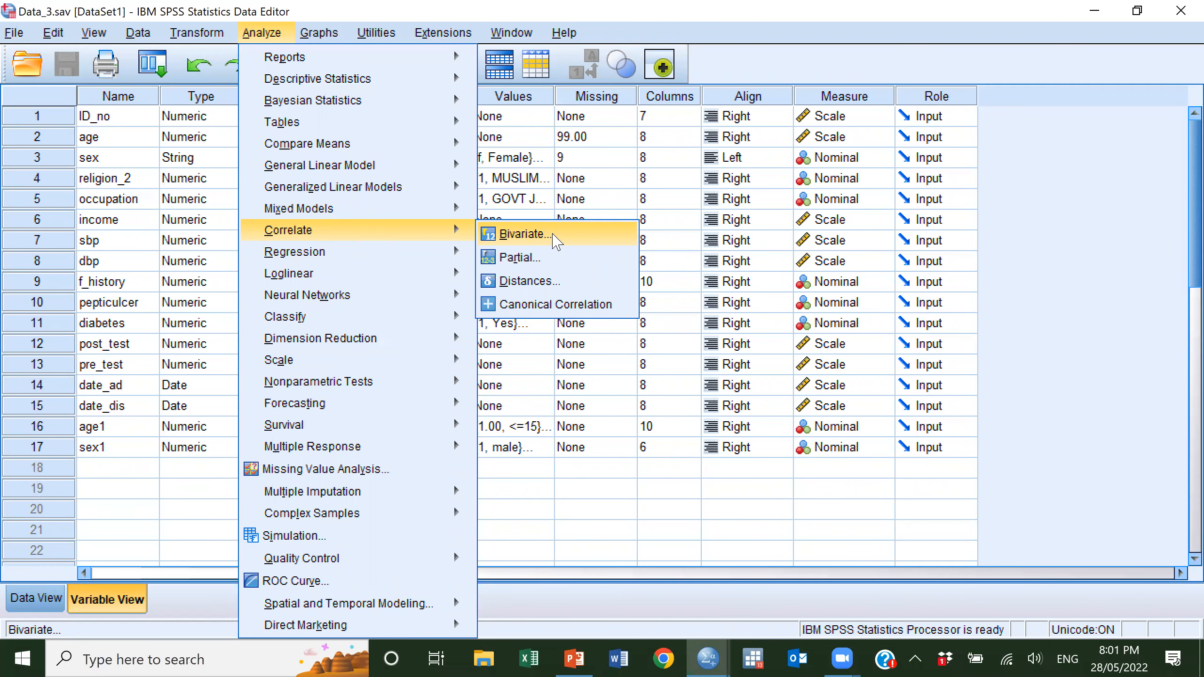
click(553, 237)
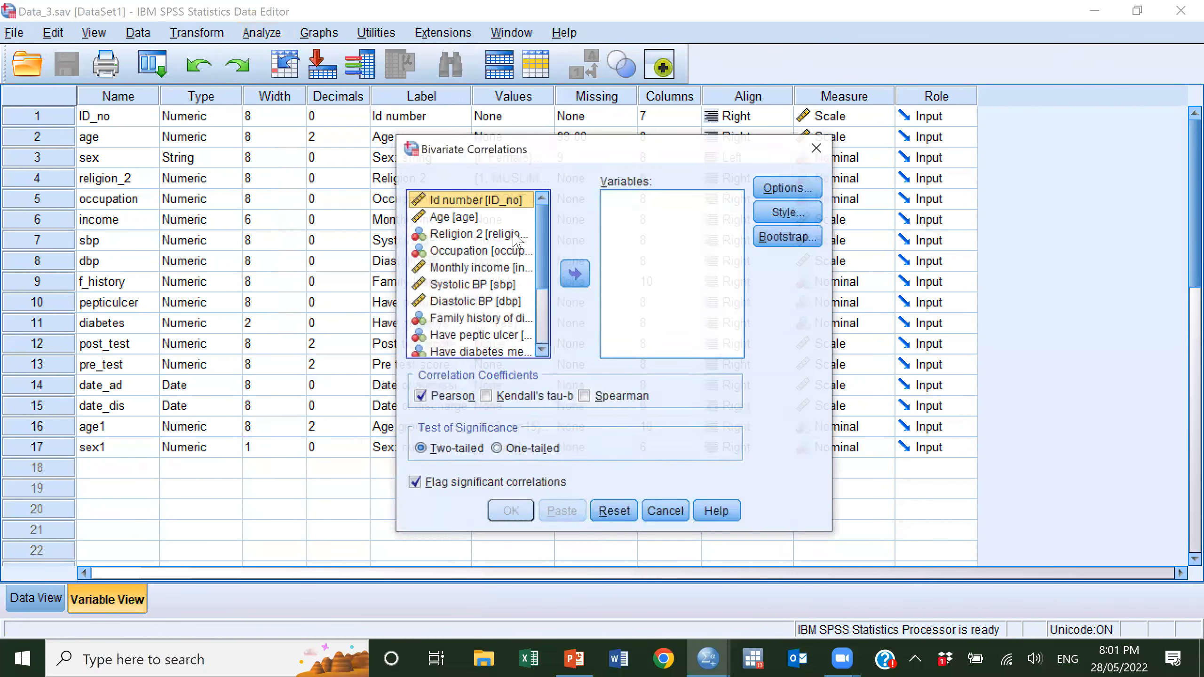
right_click(488, 207)
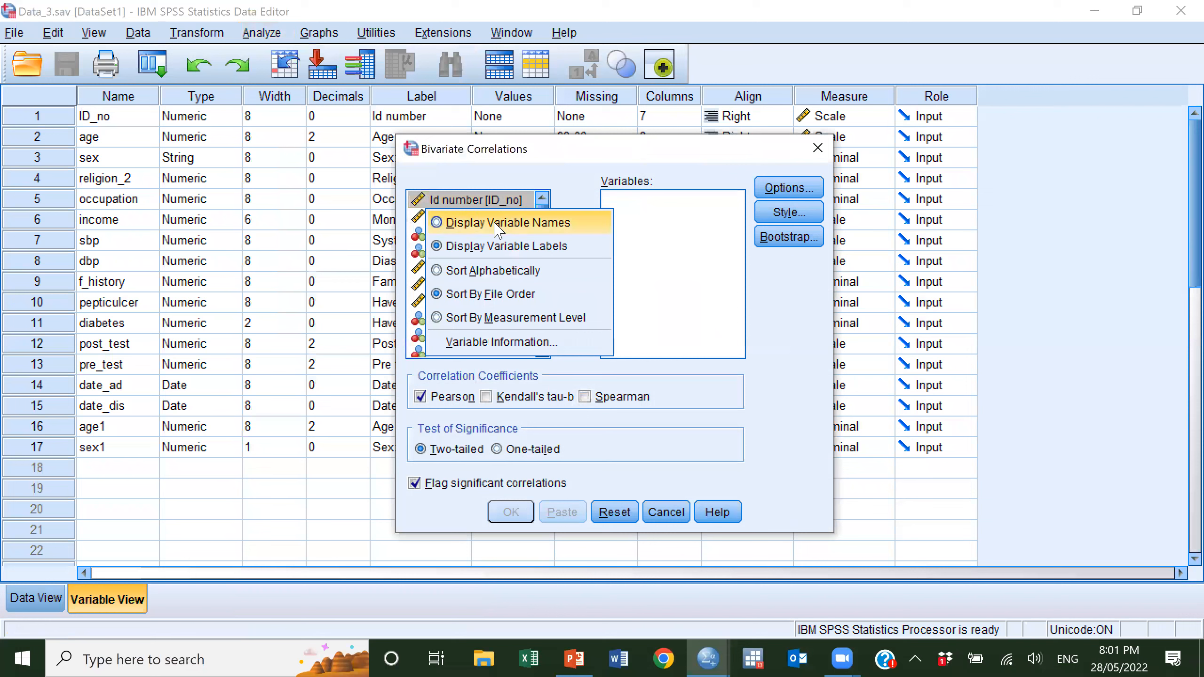
click(496, 230)
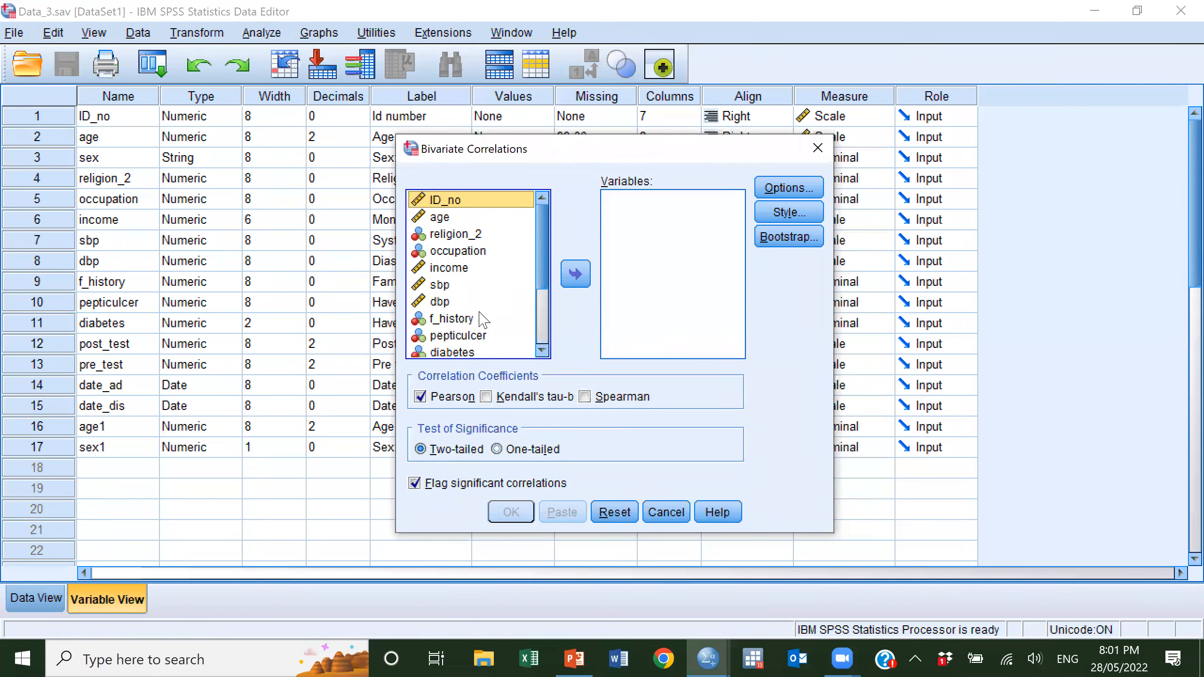
Add sbp and dbp to the variables of the bivariate correlation.
click(521, 290)
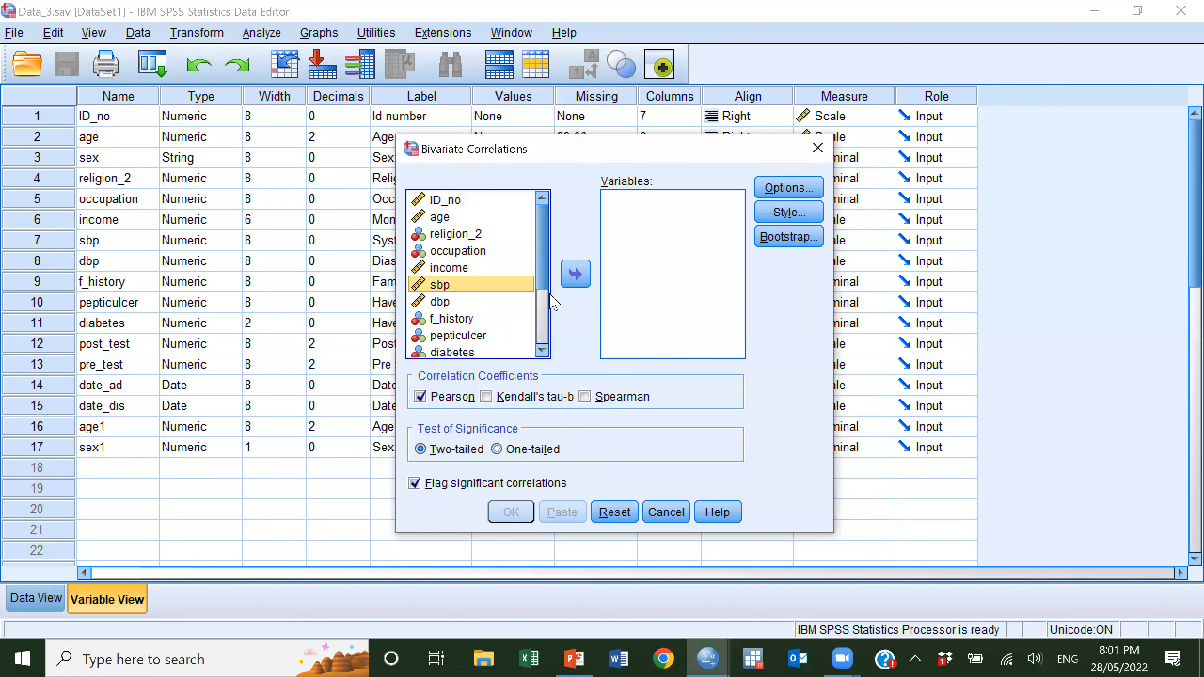
click(577, 279)
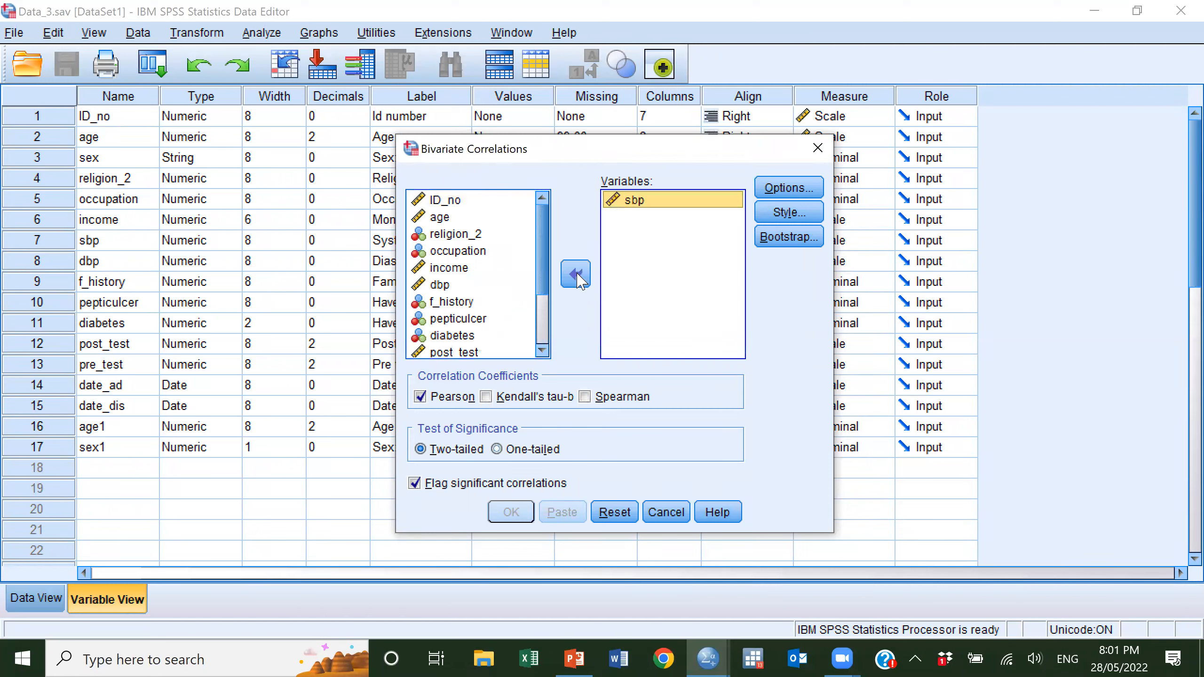
click(442, 286)
click(575, 280)
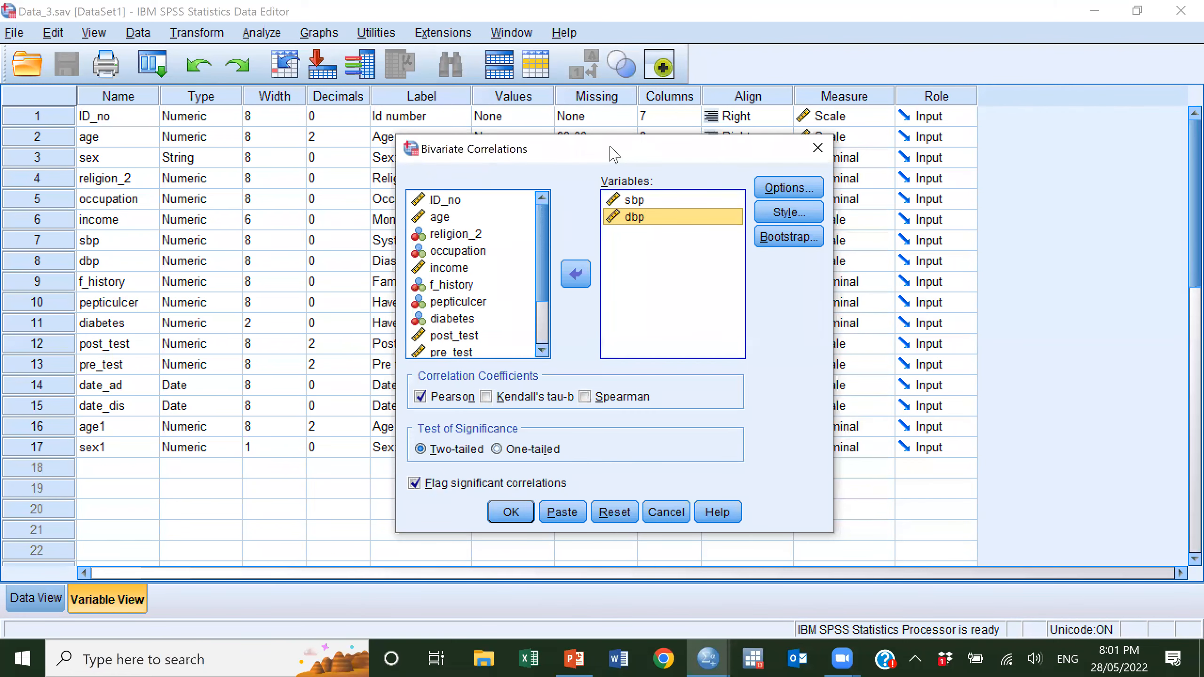
Include means and standard deviations in the statistics and run the two-tailed Pearson correlation.
drag(614, 154, 608, 90)
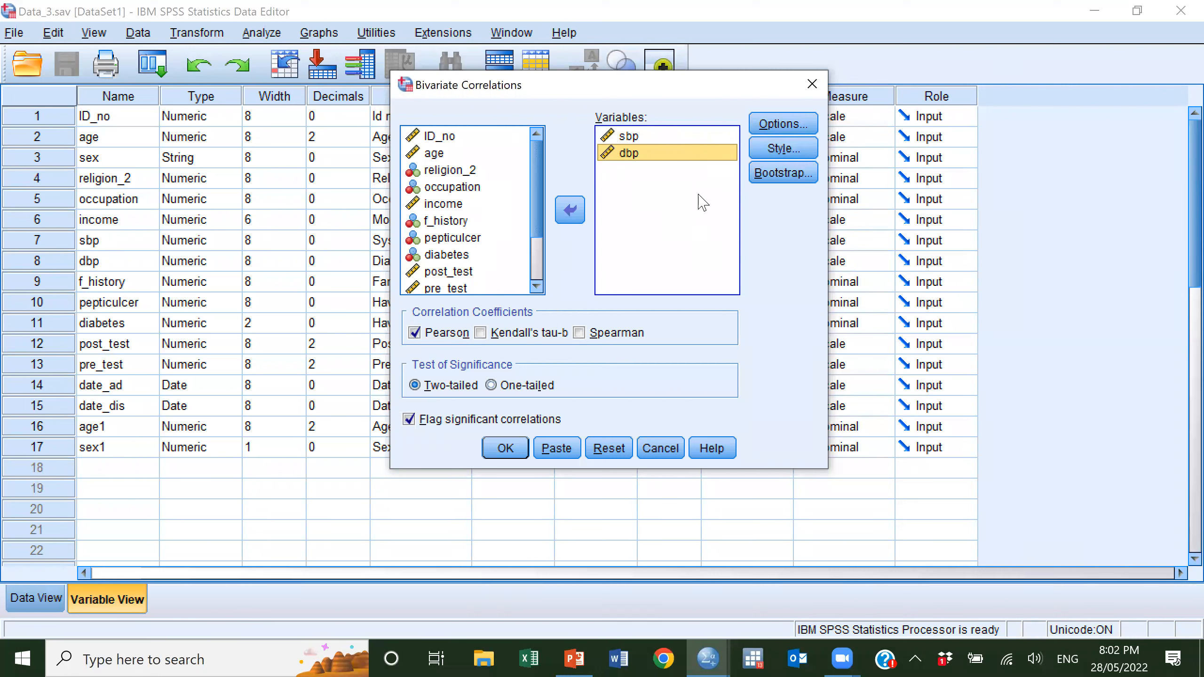
click(783, 124)
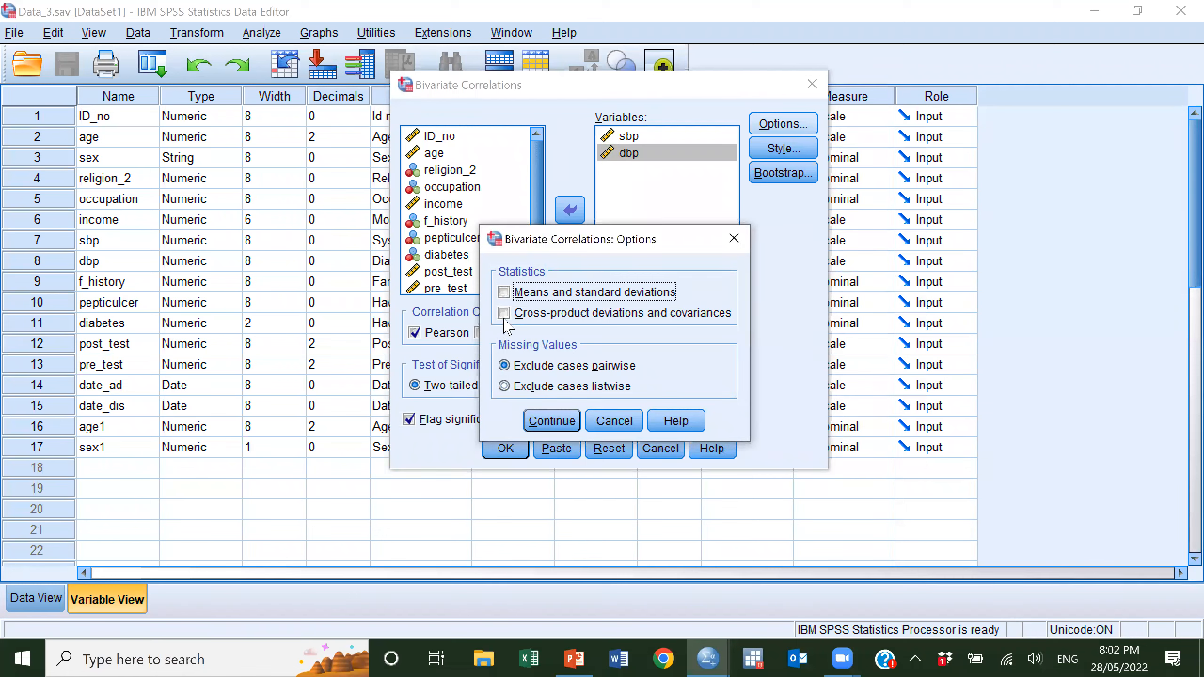
click(503, 292)
click(556, 416)
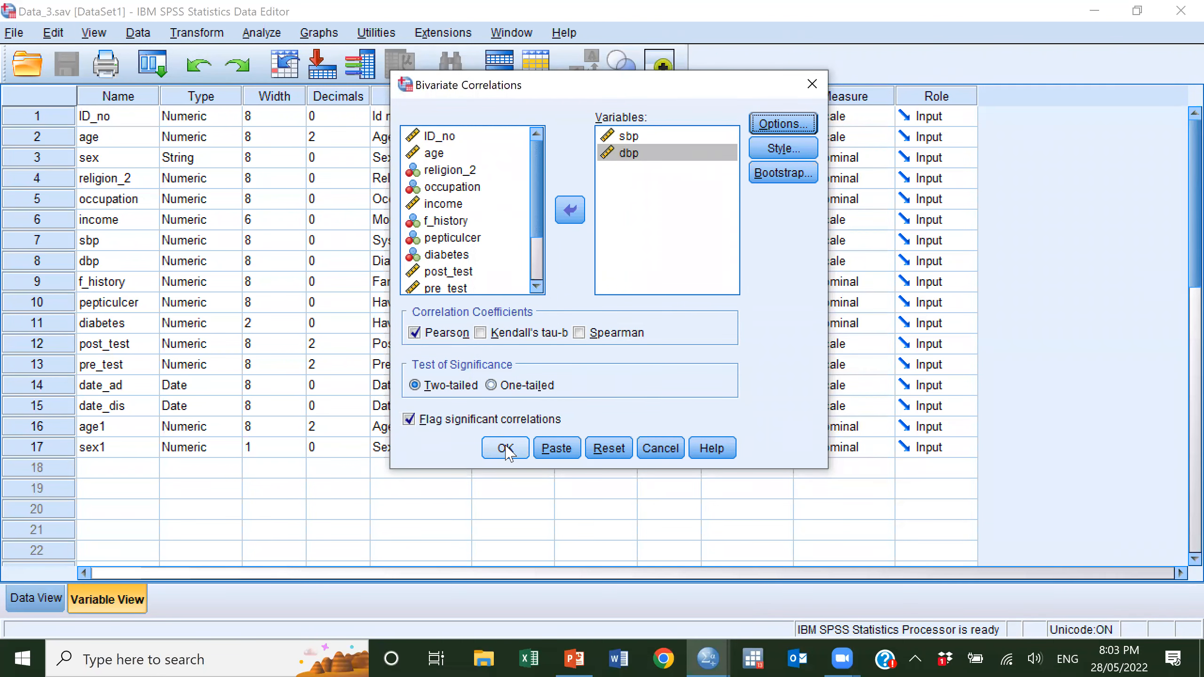
click(505, 449)
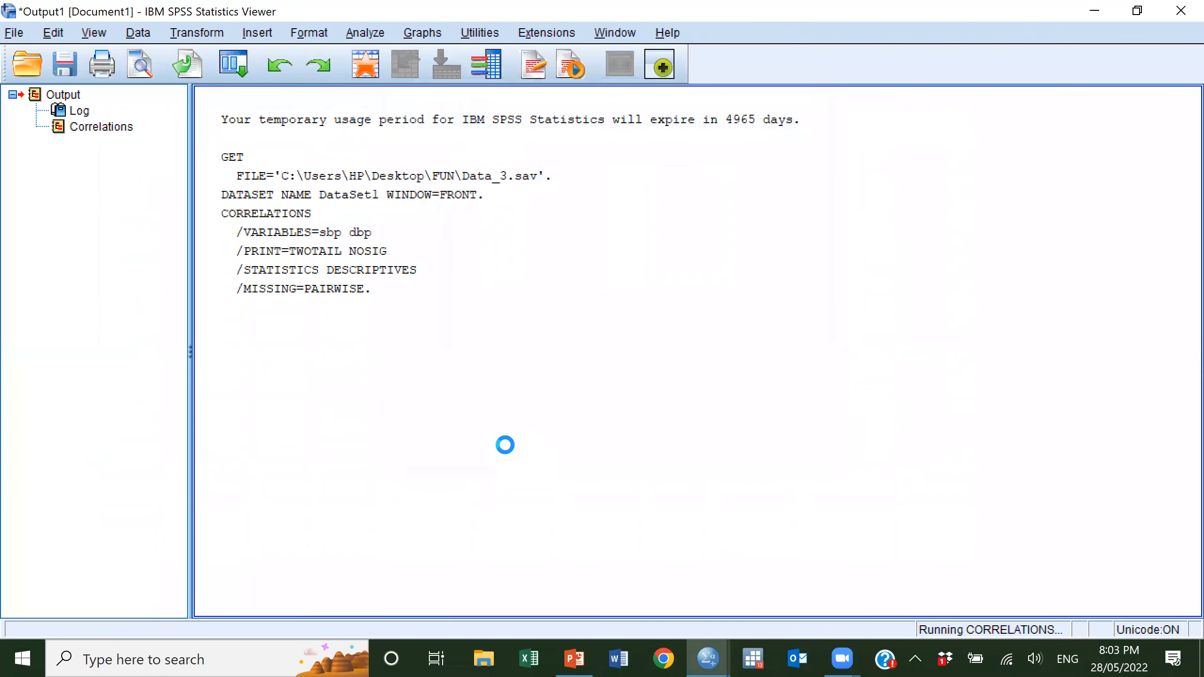
Select the Correlations table in the output and examine the Pearson coefficient, significance and N for systolic and diastolic BP.
scroll(605, 363, down, 1)
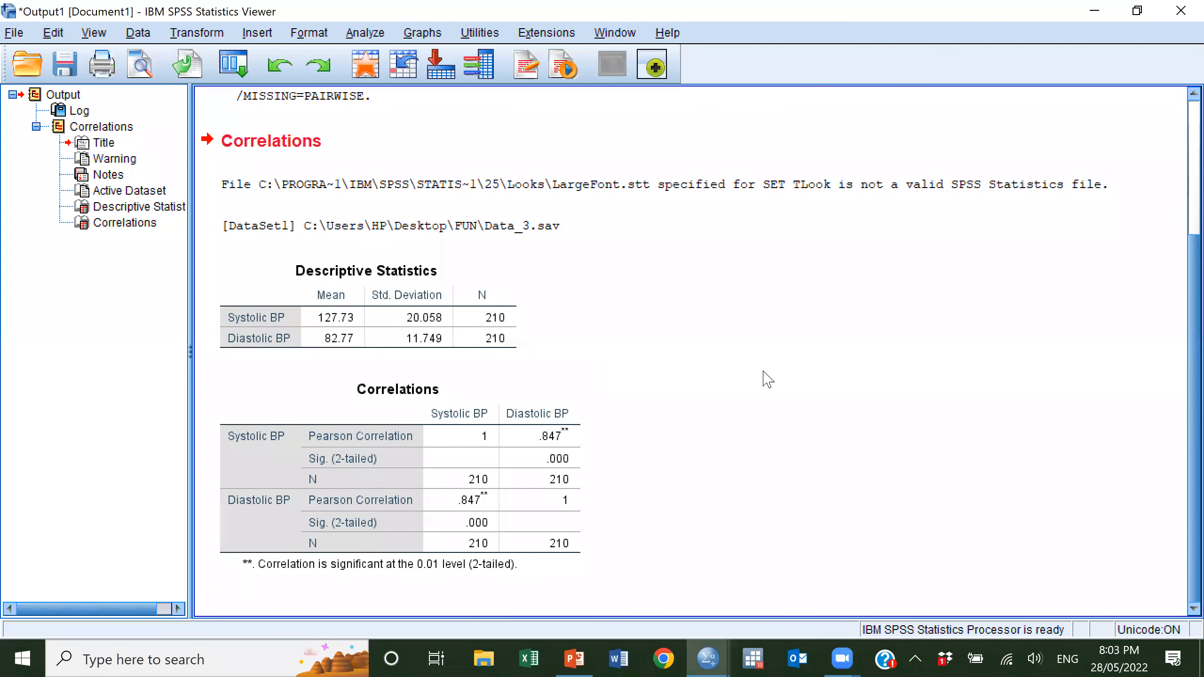
click(490, 444)
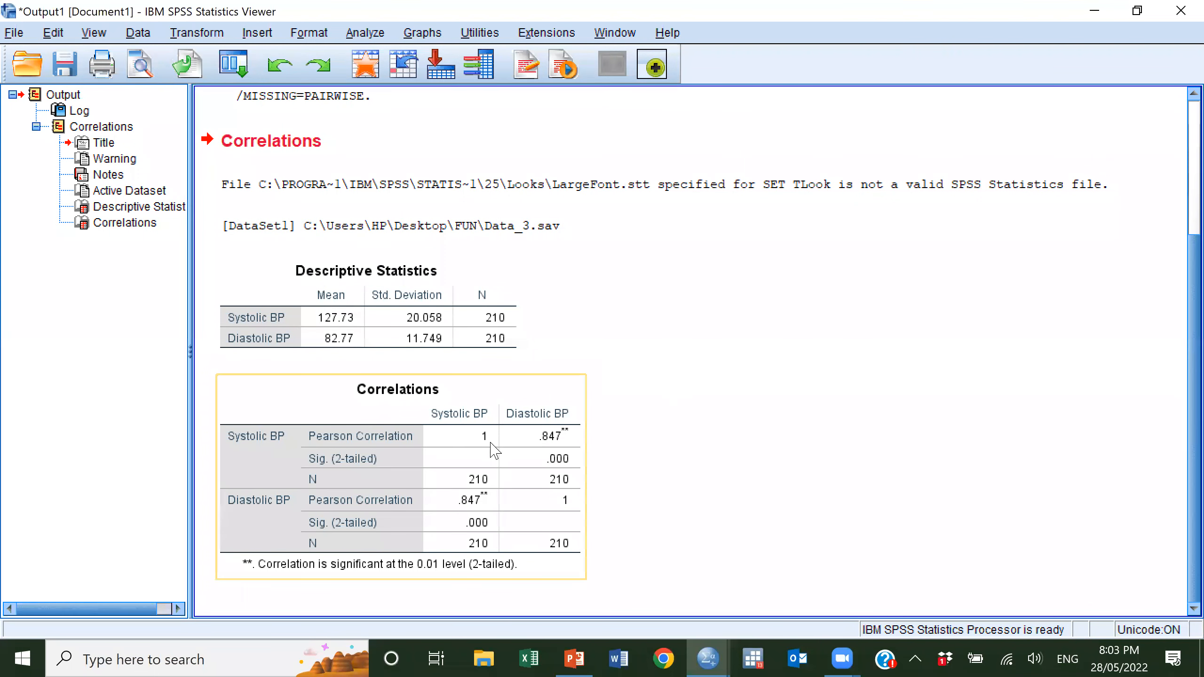
click(383, 482)
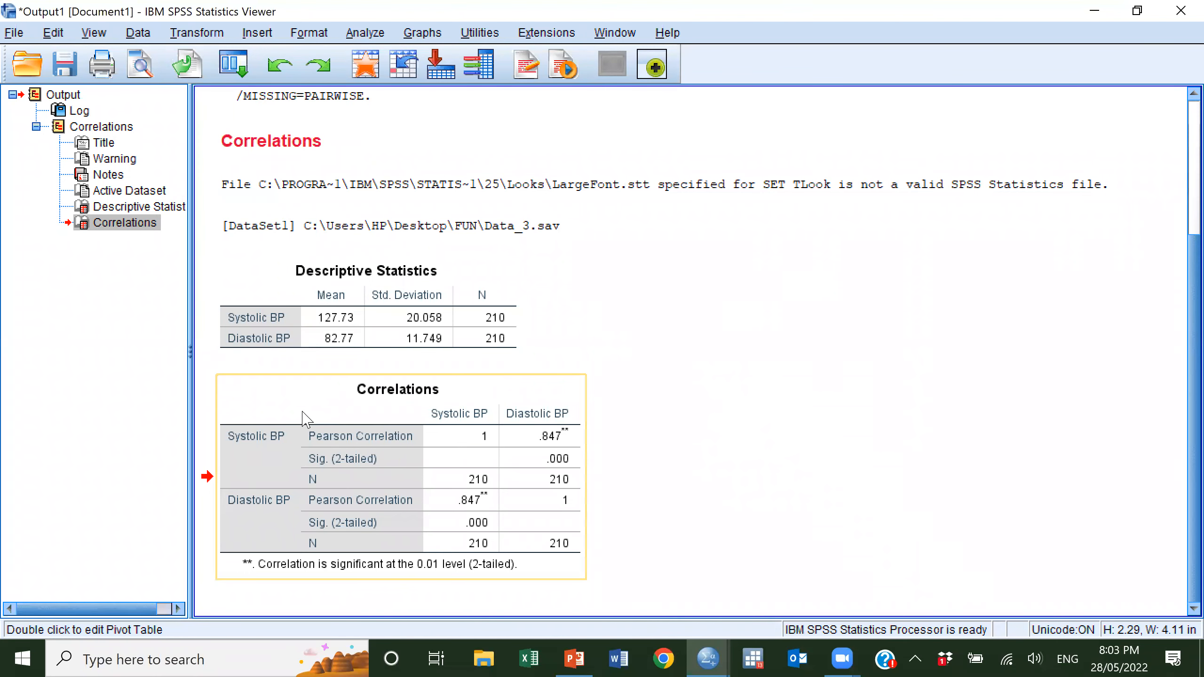
click(217, 444)
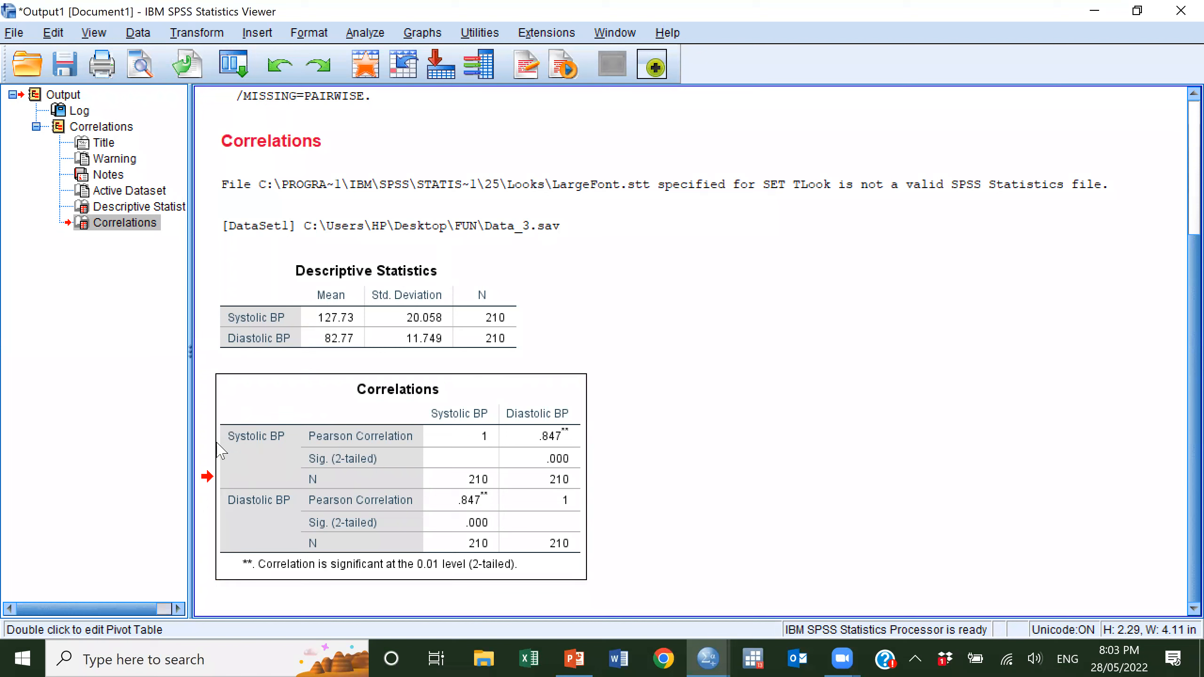